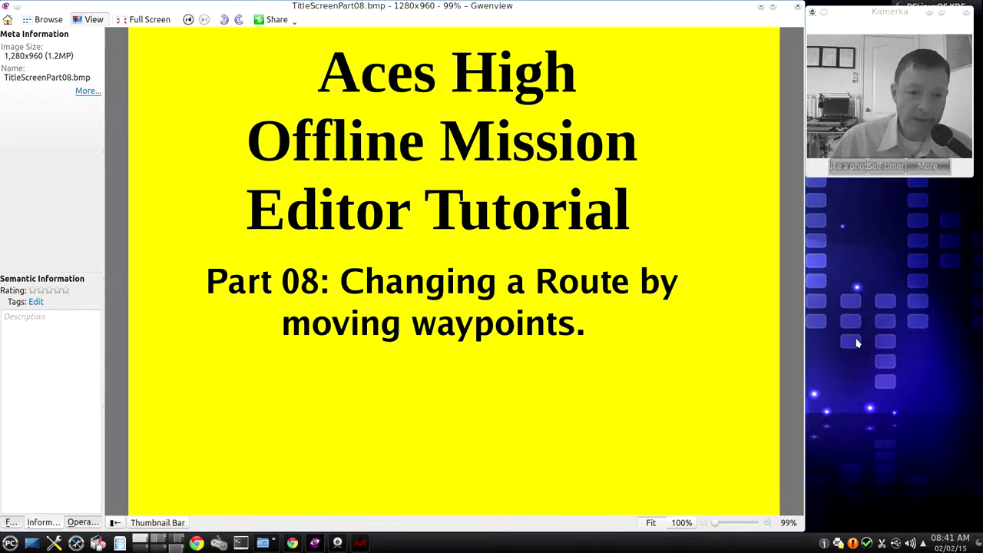
Step: Switch to Aces High Mission Editor, select the PeabodySimpleBish mission and display only the Bishop routes on the map
left_click(363, 543)
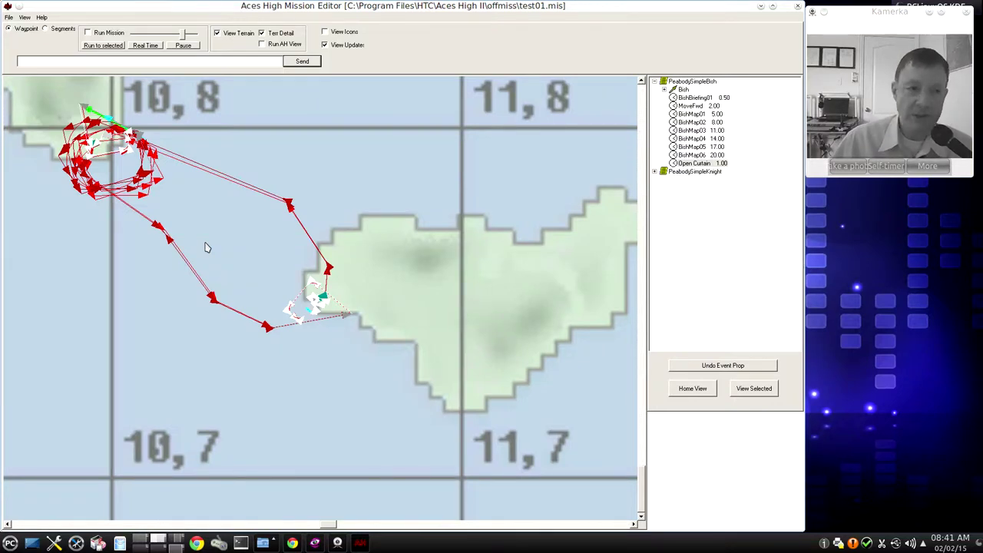
left_click(683, 82)
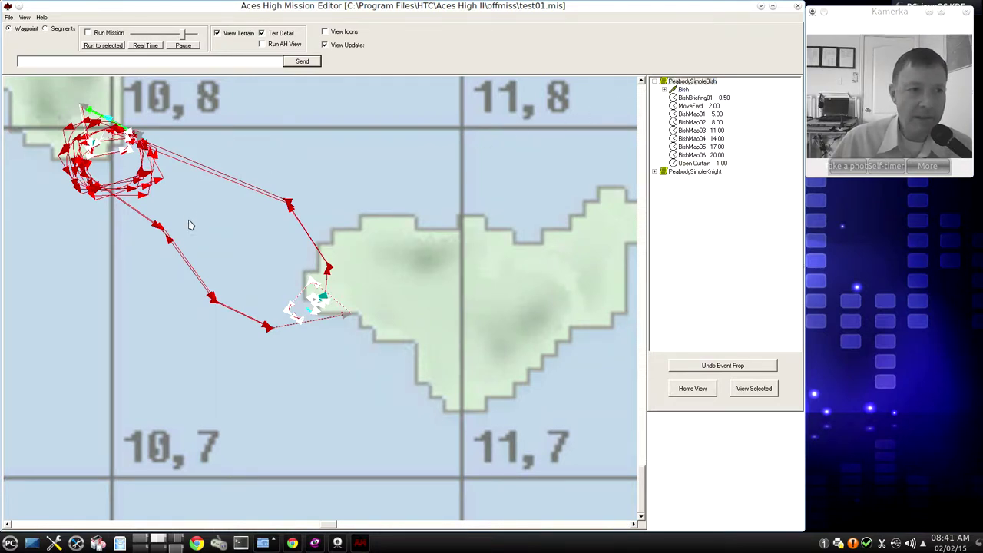
left_click(24, 17)
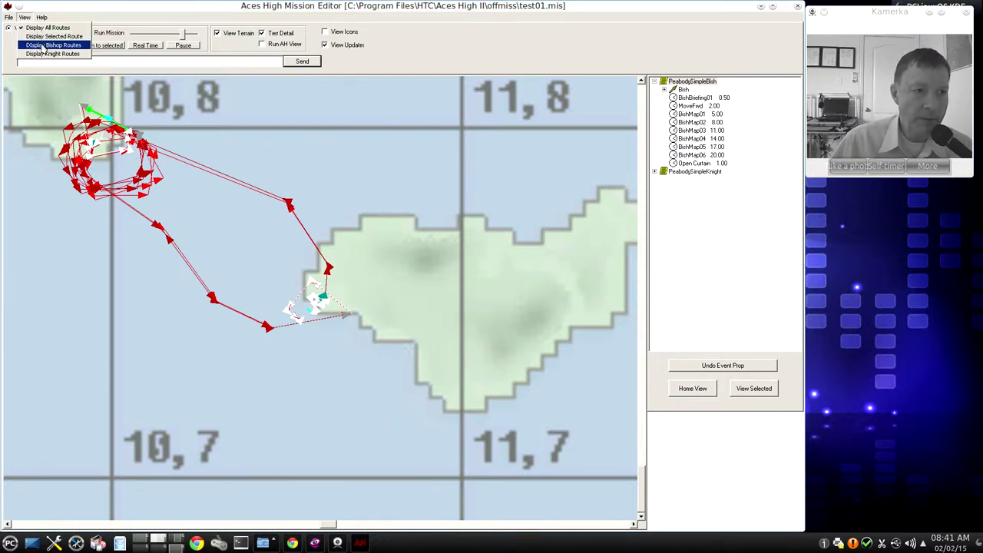
left_click(43, 48)
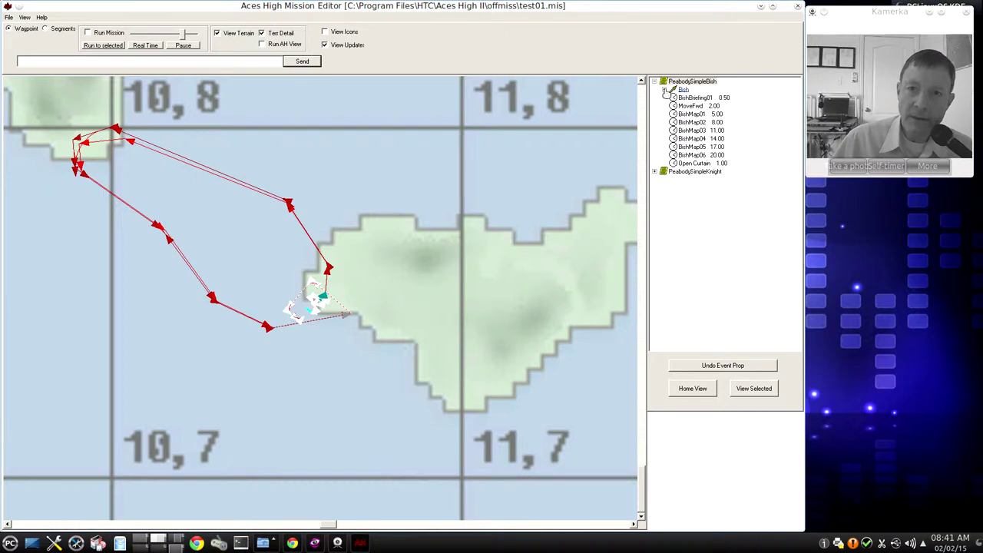
Step: Expand the Bish route's waypoint list and identify the WP 10 and WP 11 legs on the map
left_click(665, 91)
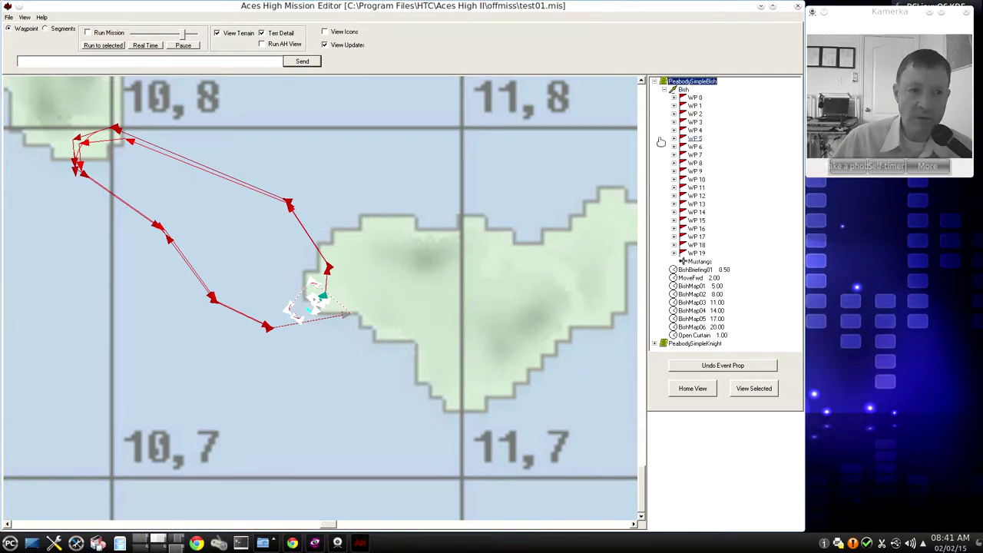
left_click(134, 213)
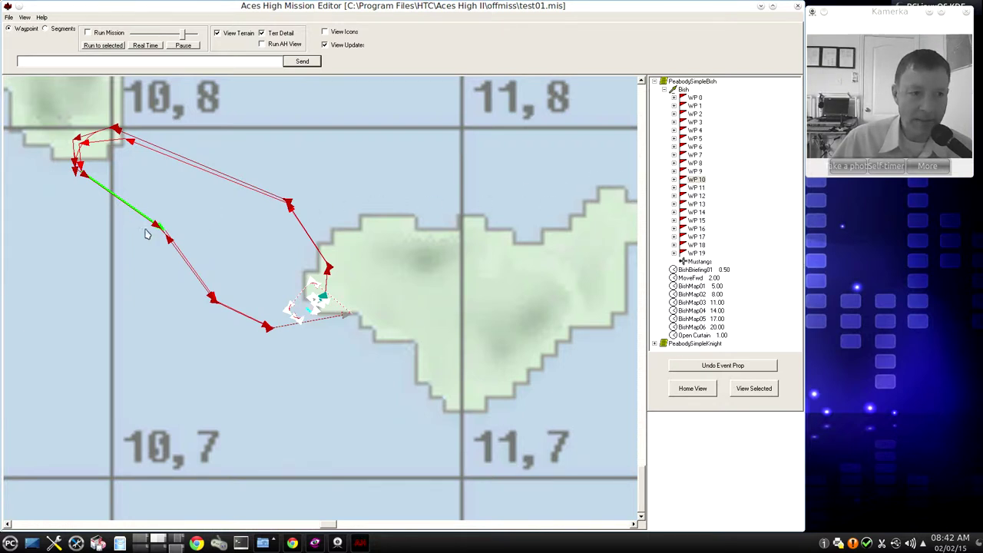
left_click(183, 263)
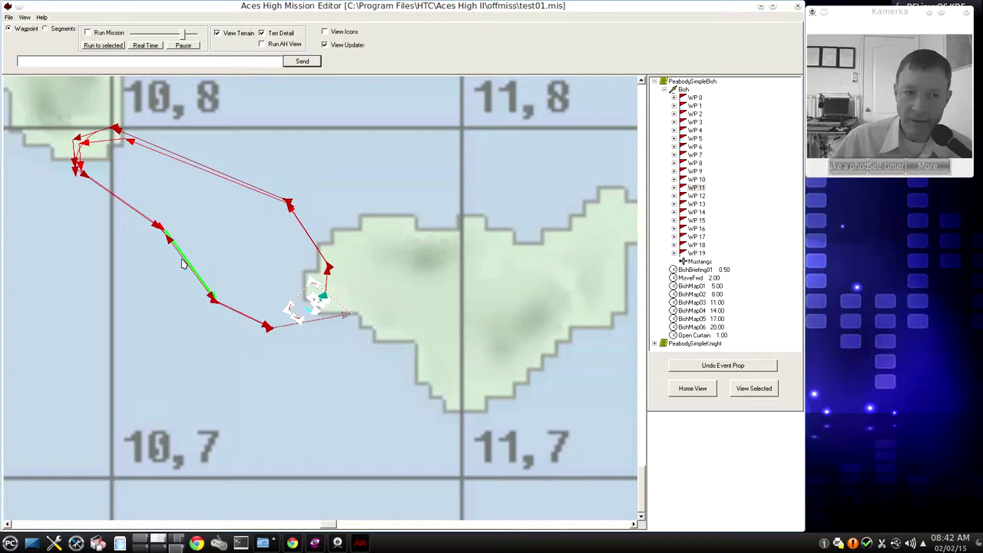
left_click(152, 223)
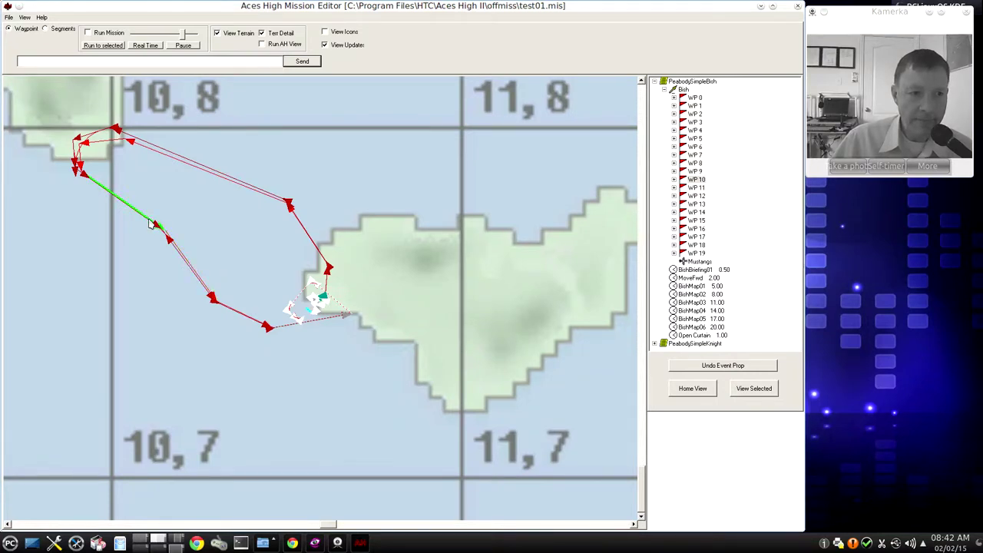
Step: Move the Bish route's WP 10 endpoint northeast to the northern leg and its WP 11 endpoint slightly northwest, then accept the changes
right_click(683, 91)
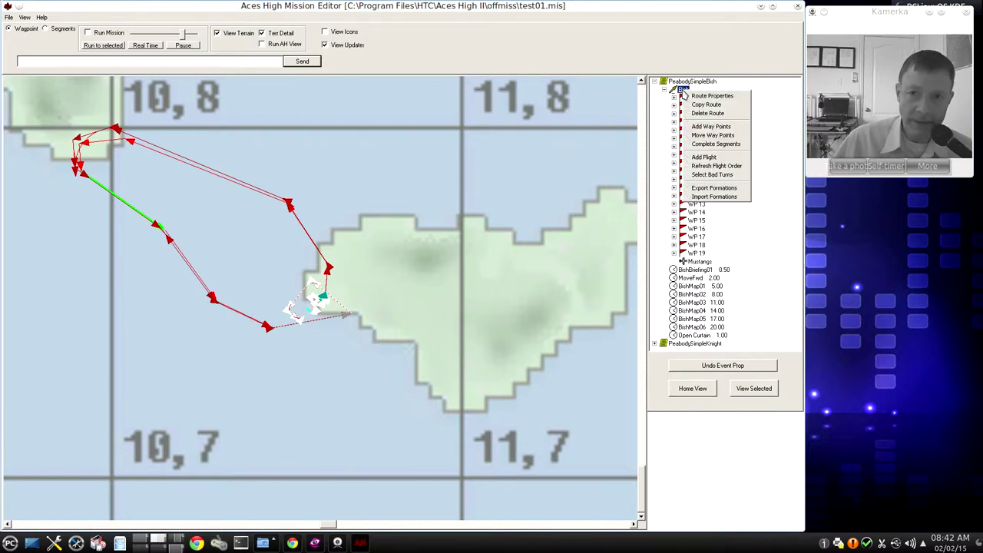
left_click(710, 136)
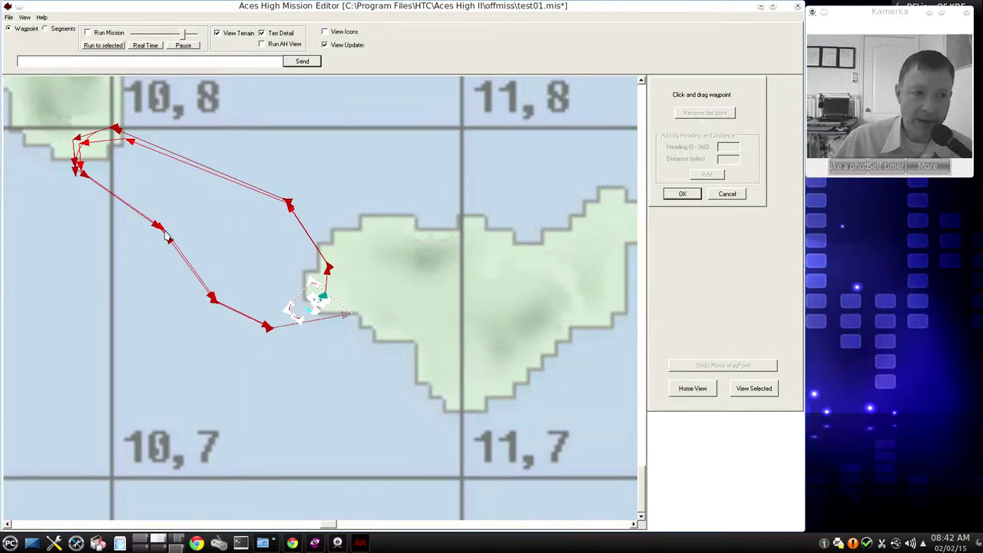
left_click_drag(164, 235, 240, 166)
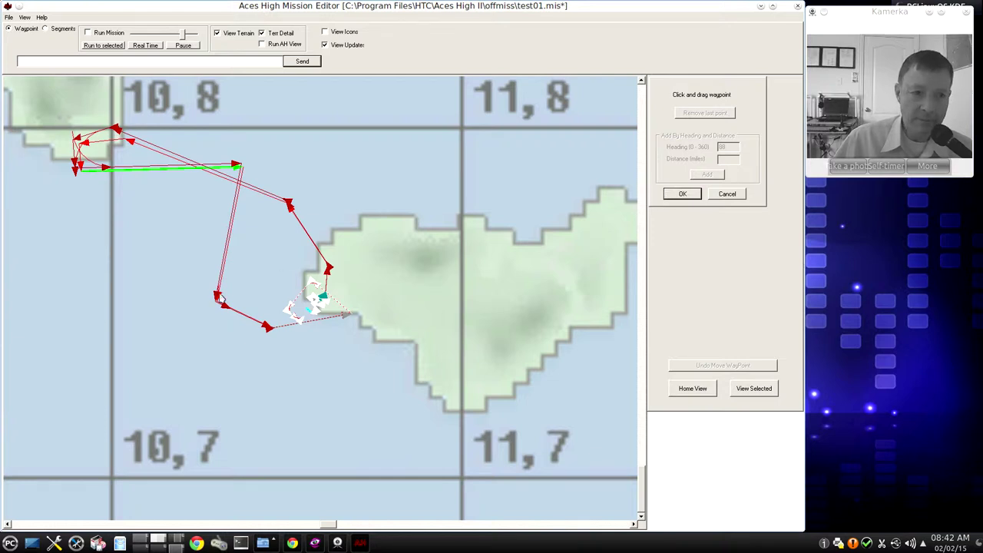
left_click_drag(217, 296, 204, 271)
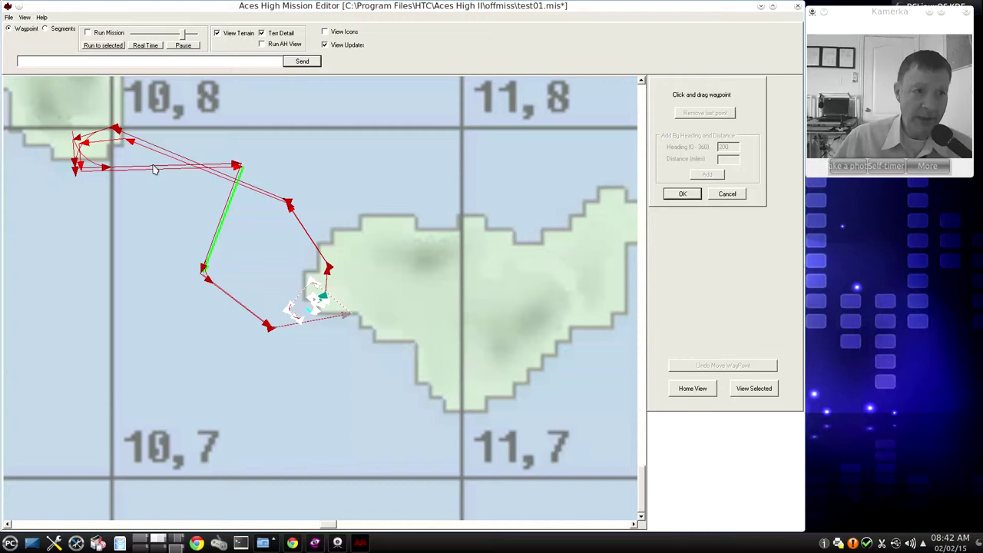
left_click(682, 195)
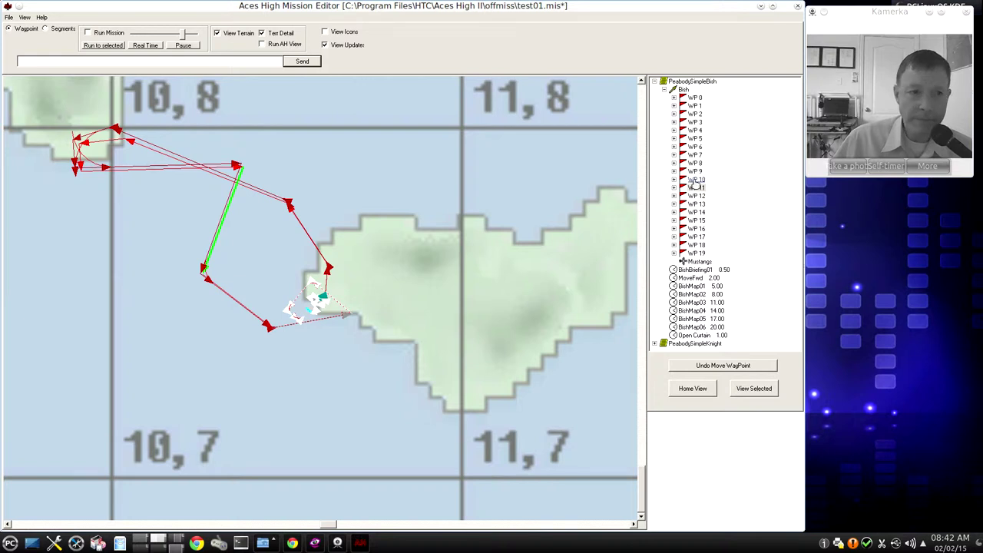
Step: Check the moved WP 10 and WP 11 legs on the map and save the mission
left_click(695, 179)
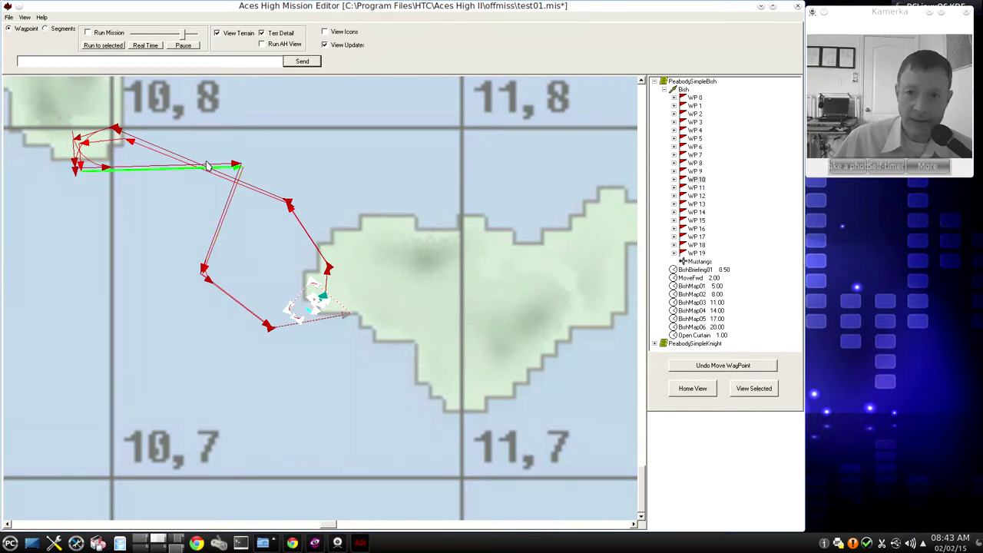
left_click(695, 188)
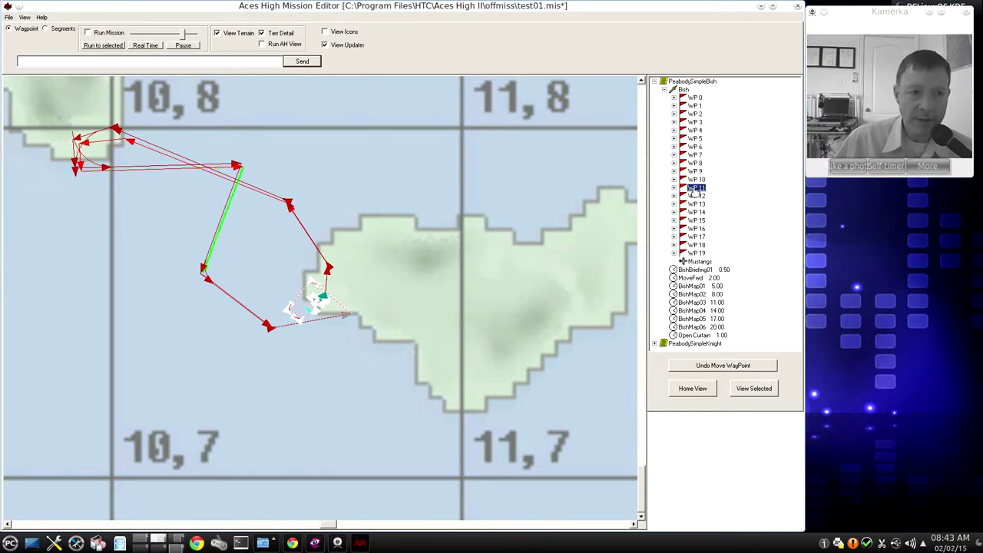
left_click(8, 17)
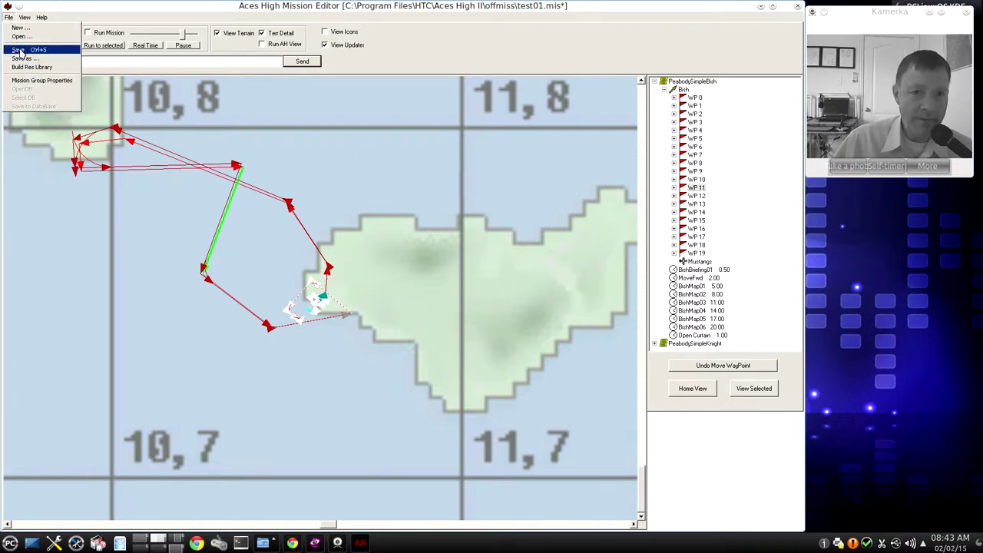
left_click(19, 49)
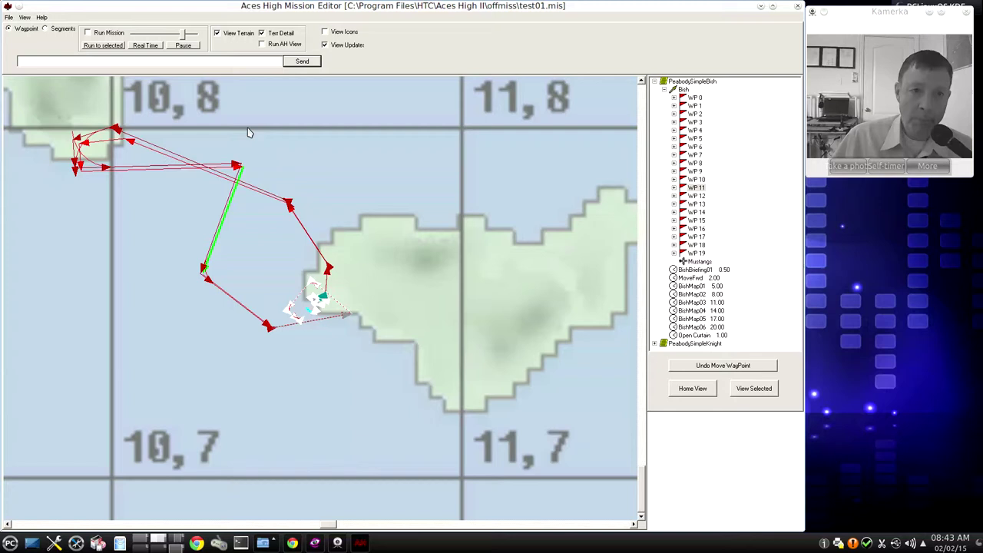
Step: Fill WP 10's ATTACK segment to the end of its moved leg, recalculate it and accept the segment properties
left_click(162, 170)
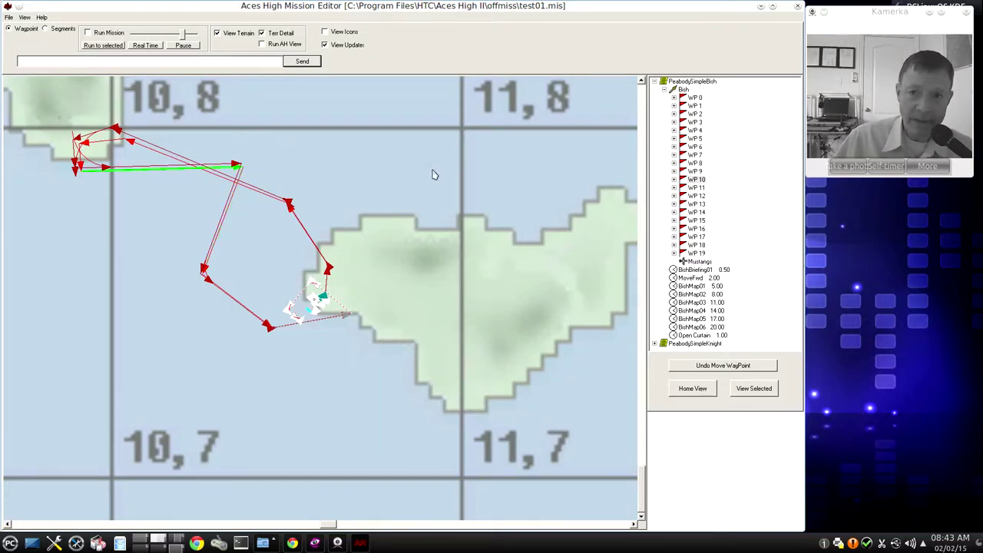
left_click(673, 180)
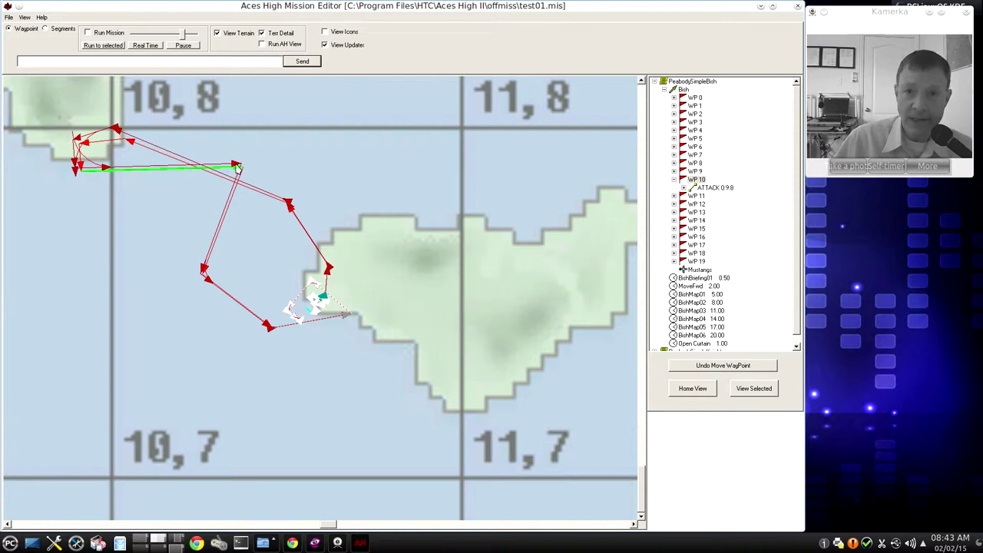
left_click(682, 188)
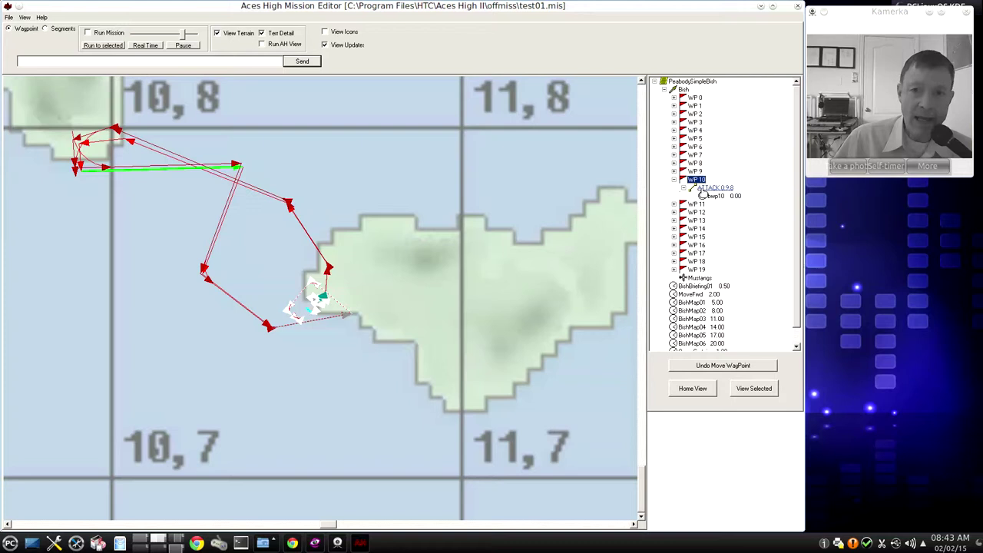
right_click(703, 189)
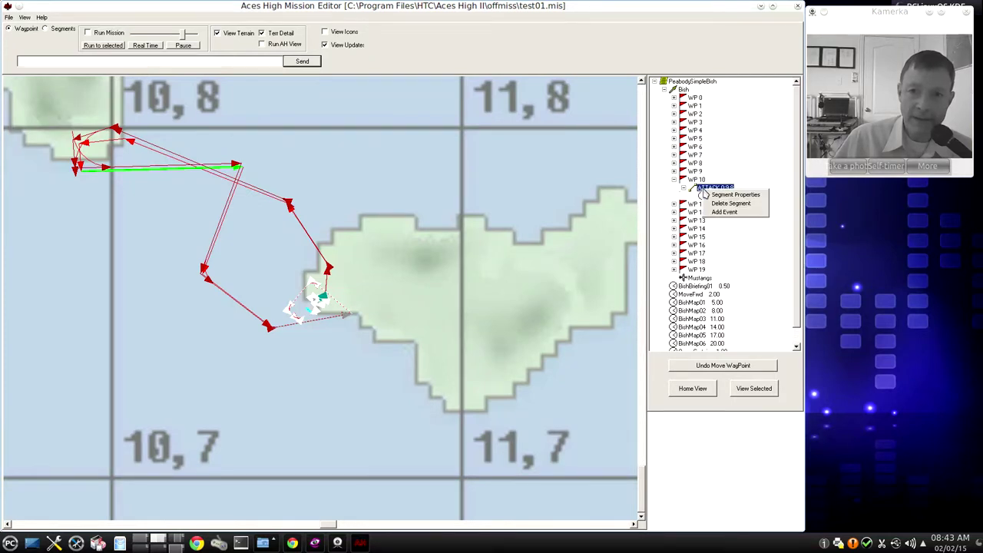
left_click(716, 197)
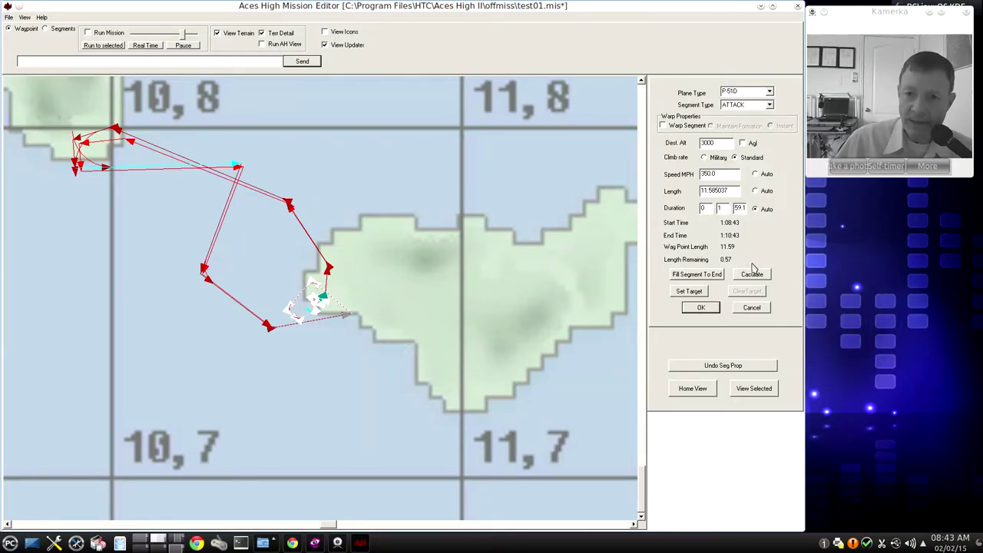
left_click(706, 275)
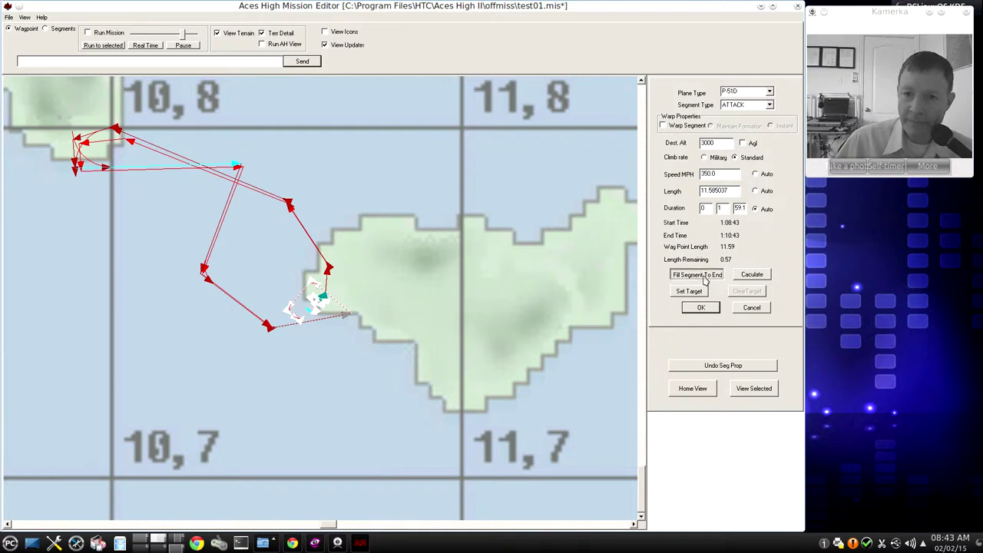
left_click(747, 277)
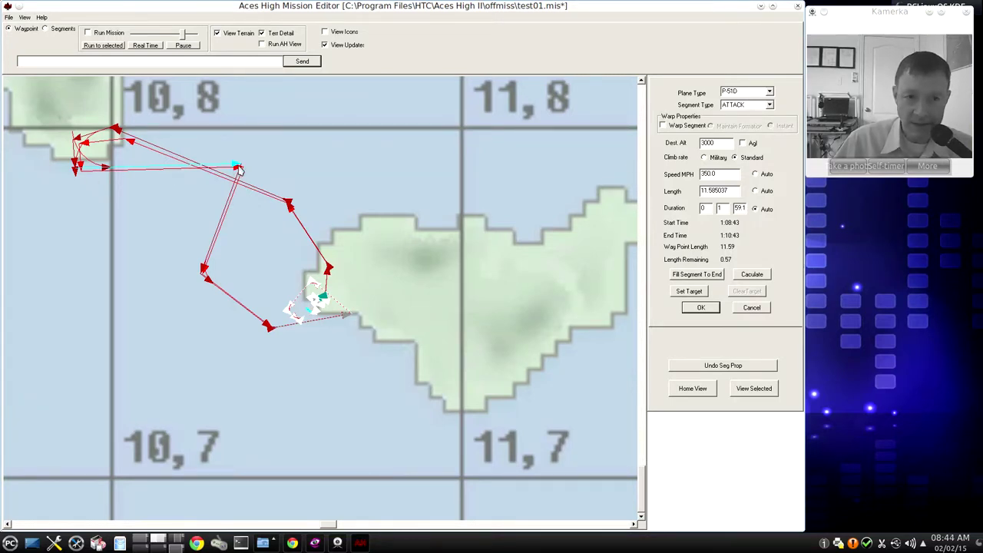
left_click(701, 307)
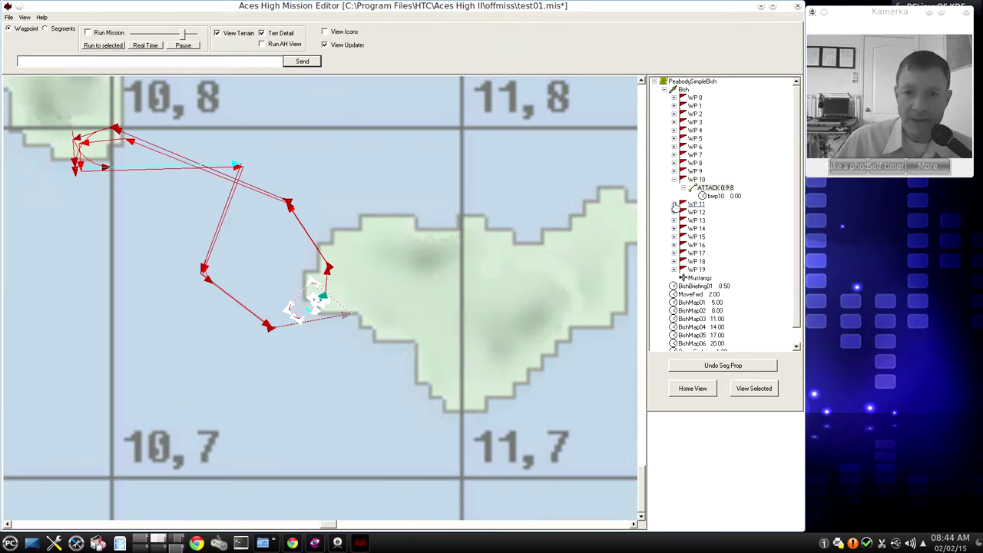
Step: Fill WP 11's ATTACK segment to the end of its leg and accept the segment properties
left_click(674, 205)
left_click(694, 204)
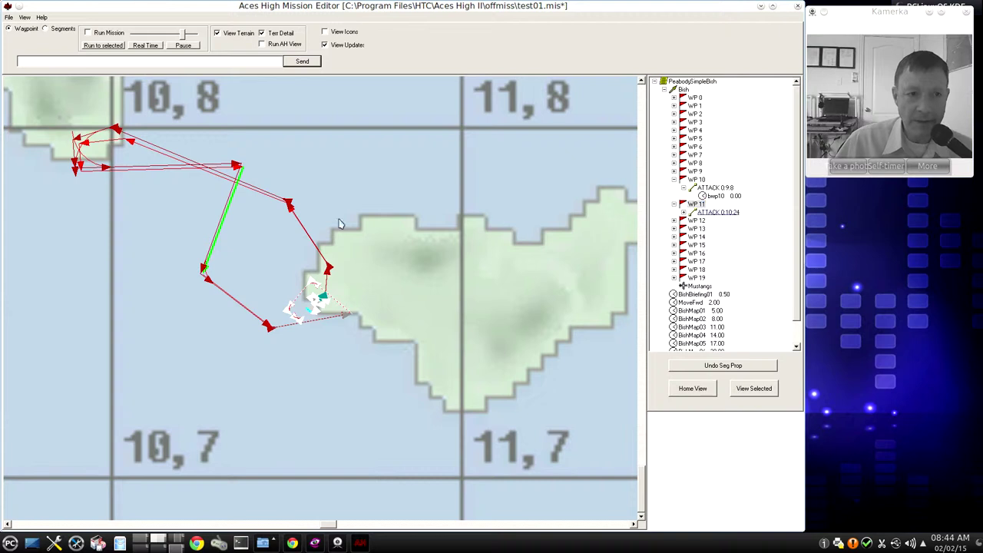
right_click(712, 215)
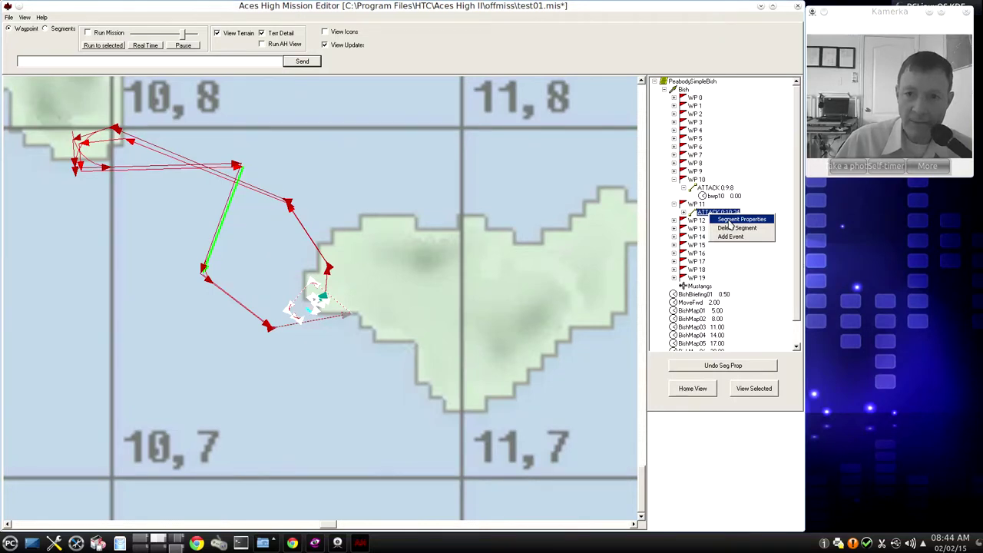
left_click(729, 221)
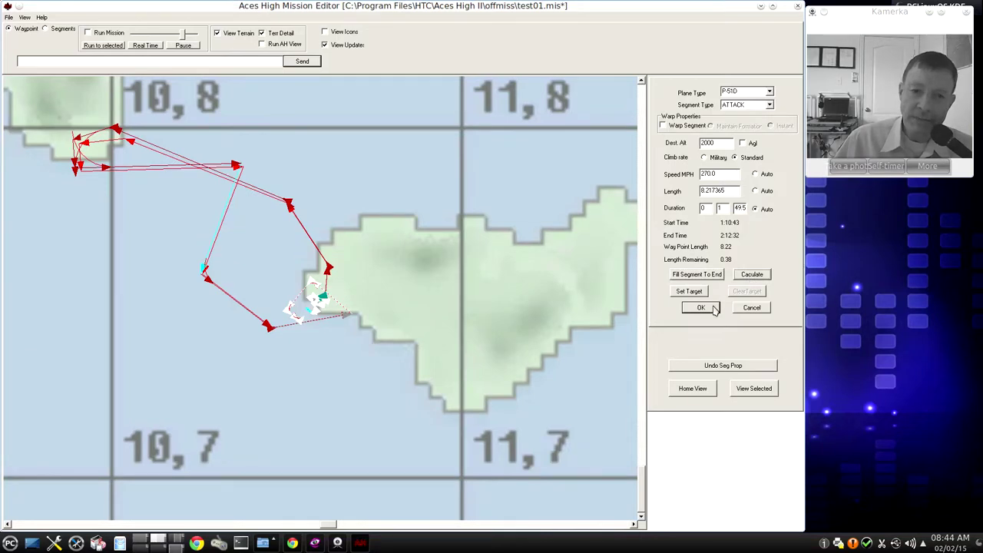
left_click(701, 307)
left_click(675, 319)
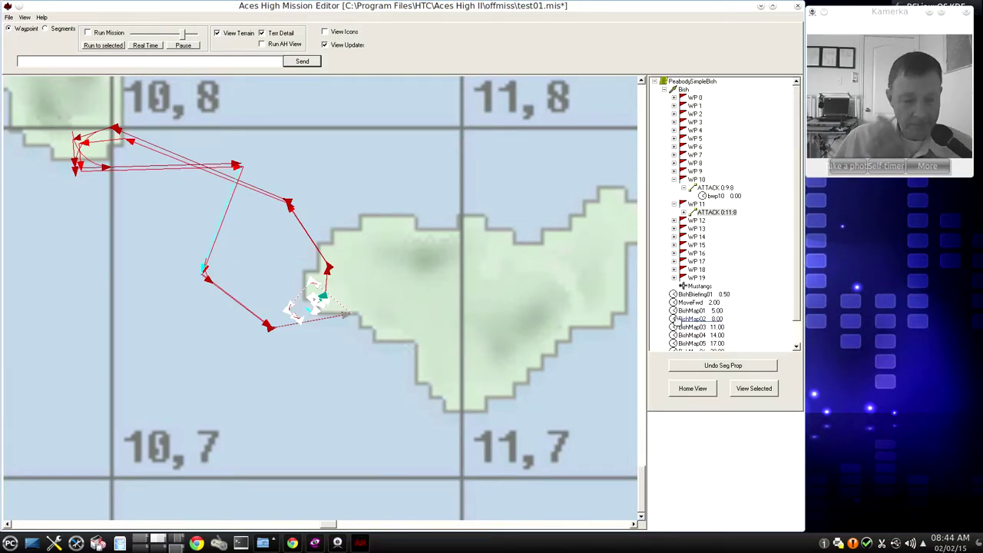
Step: Reopen WP 11's ATTACK segment properties, repeatedly fill the segment to the end and recalculate it, and accept the properties
right_click(718, 215)
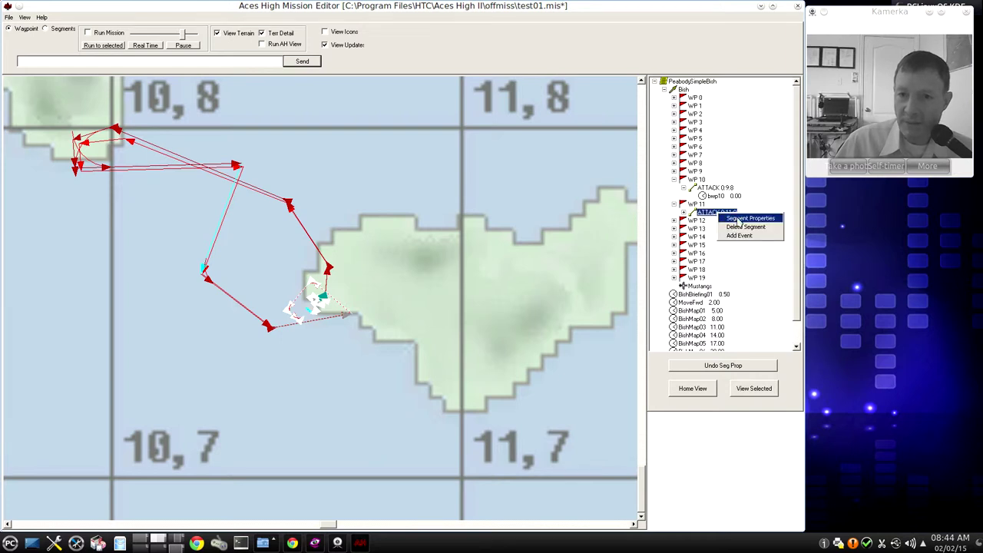
left_click(738, 221)
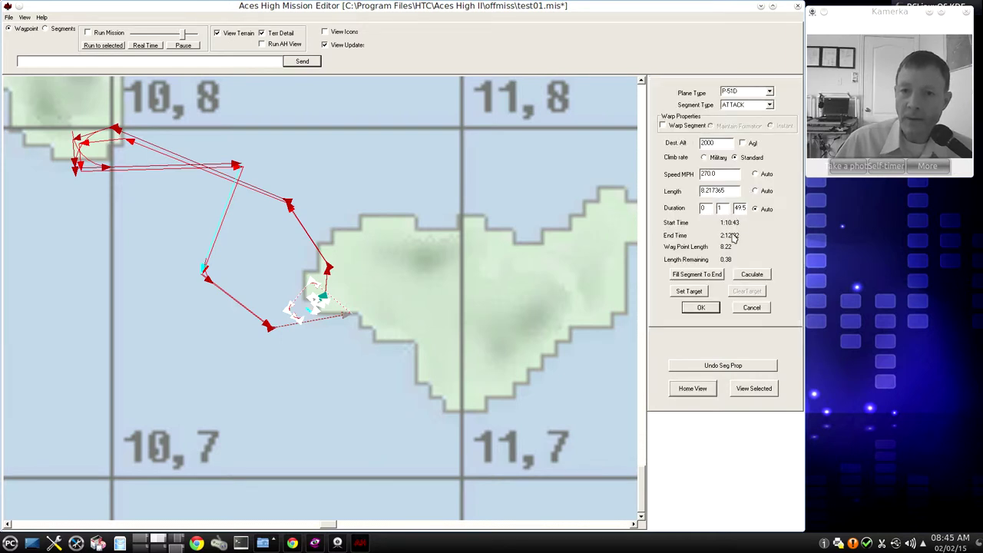
left_click(756, 278)
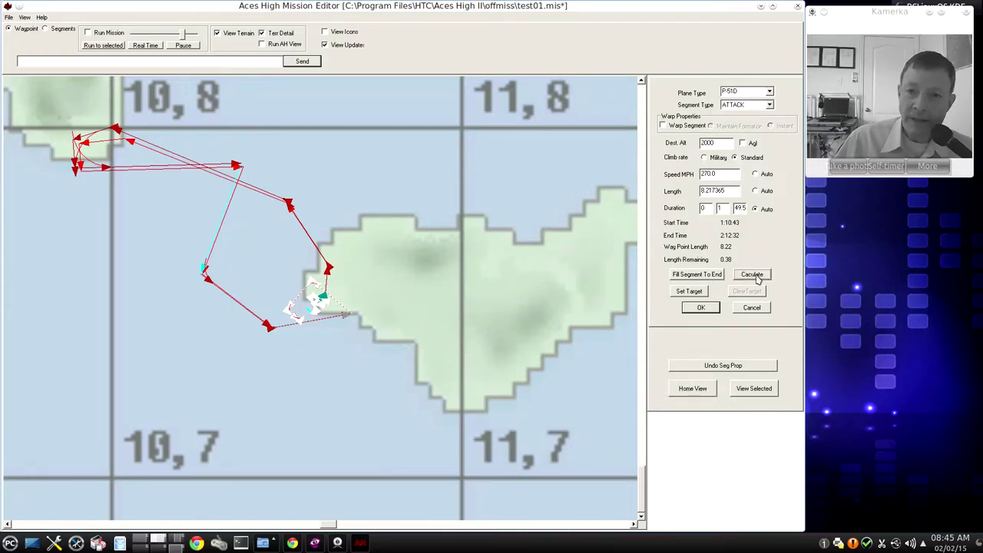
left_click(707, 274)
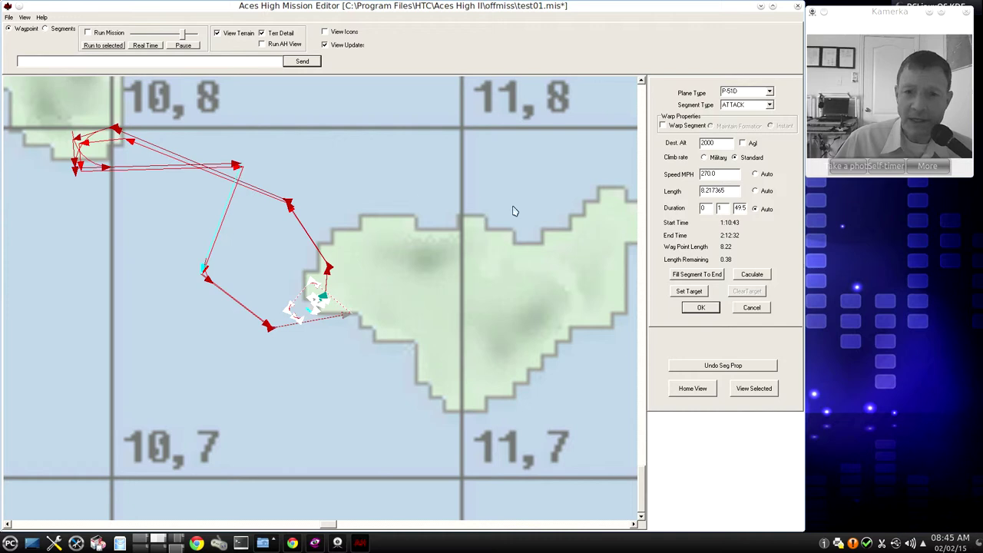
left_click(704, 276)
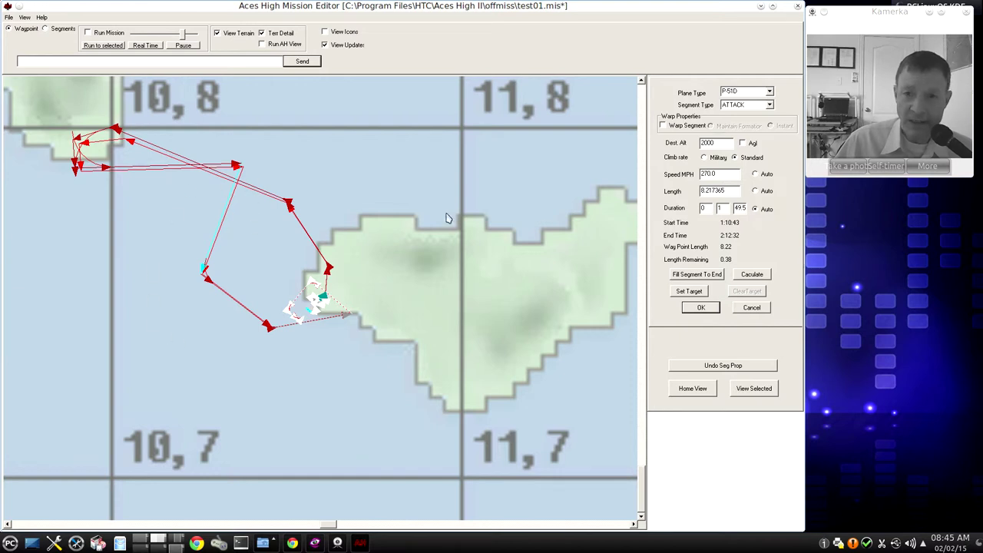
left_click(704, 277)
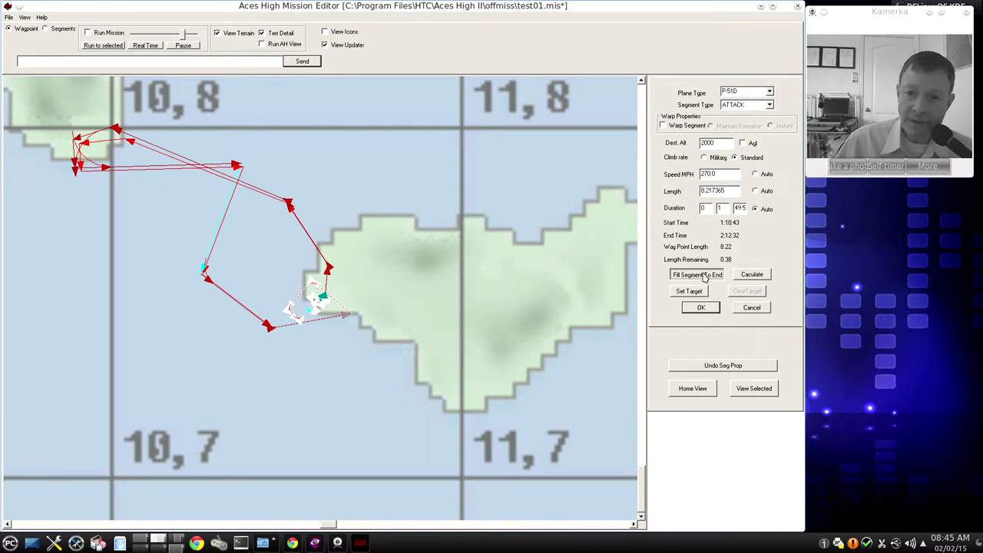
left_click(756, 275)
left_click(712, 276)
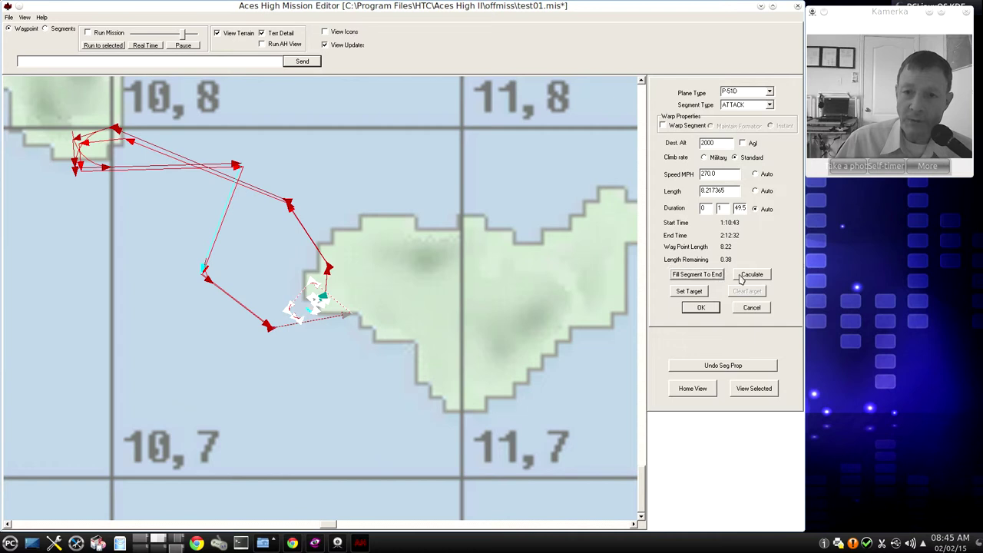
left_click(745, 275)
left_click(711, 277)
left_click(746, 274)
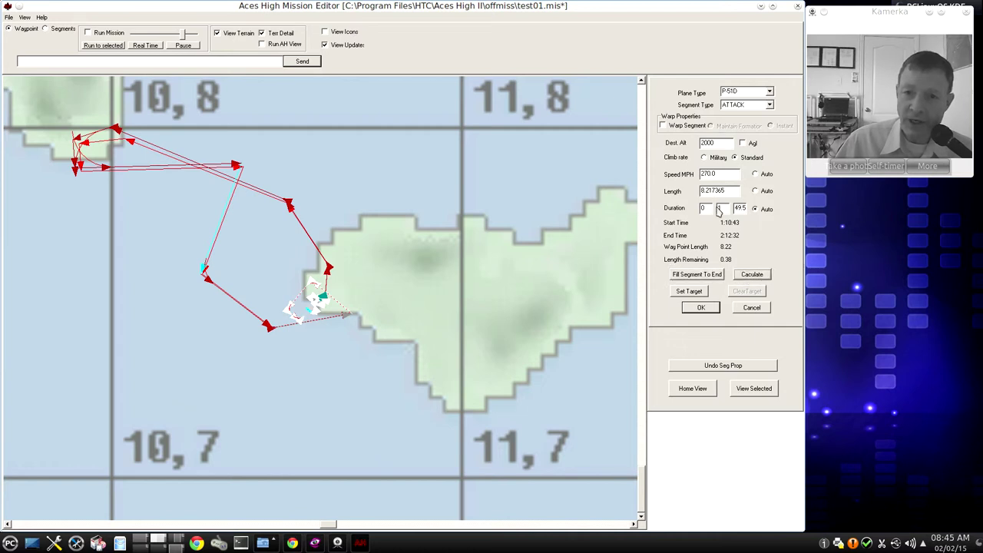
left_click(711, 277)
left_click(745, 275)
left_click(712, 276)
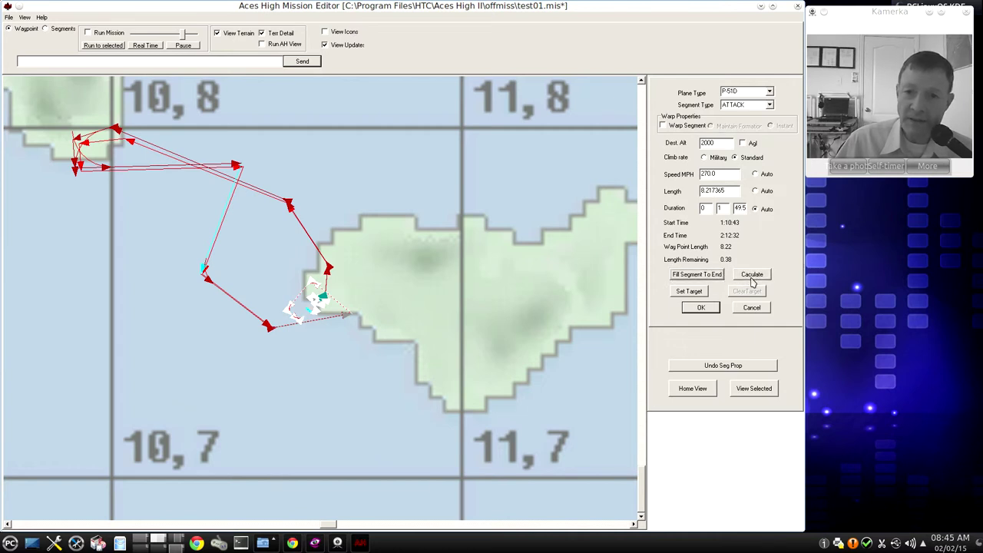
left_click(745, 275)
left_click(714, 278)
left_click(743, 274)
left_click(708, 277)
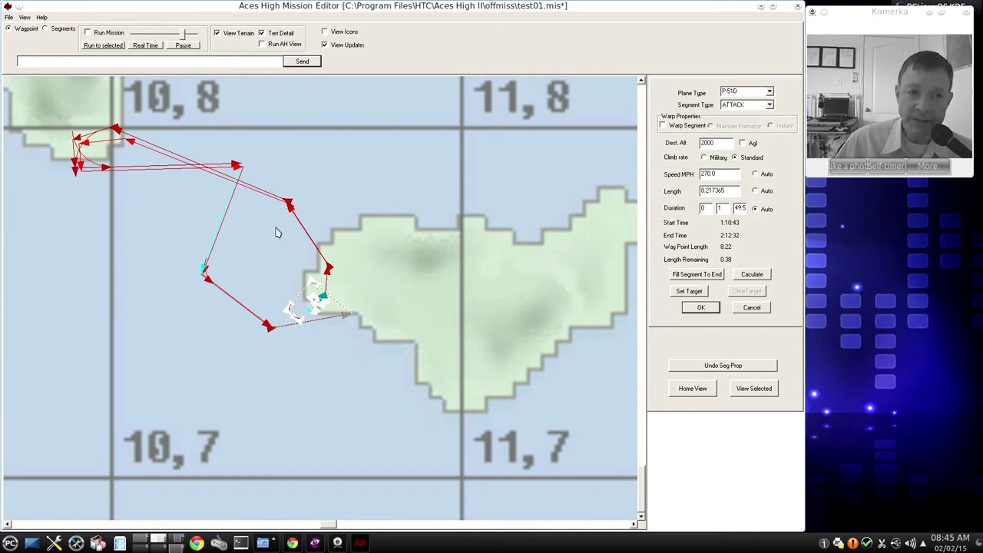
left_click(700, 307)
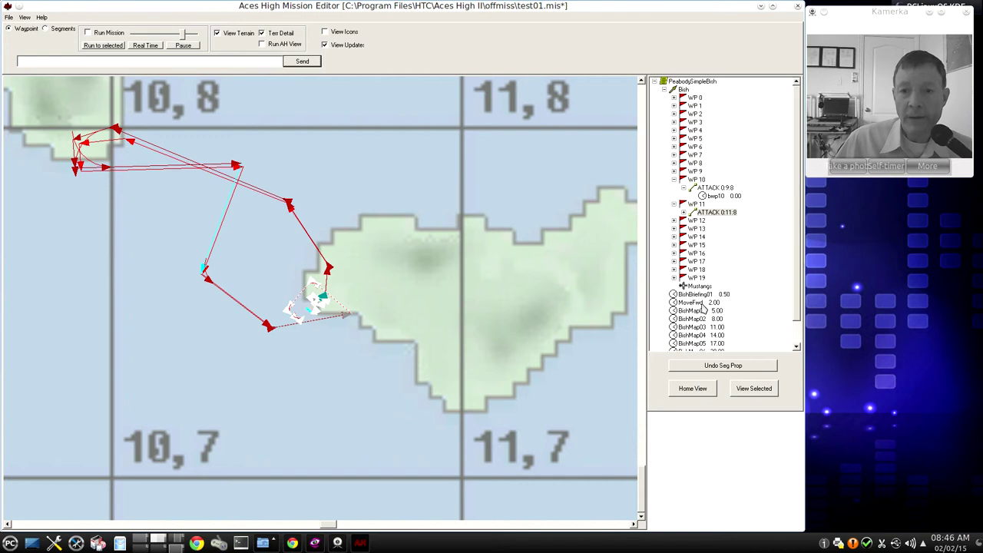
Step: Check the length and timing of WP 9's ATTACK segment, accept its properties and save the mission
left_click(673, 171)
right_click(713, 180)
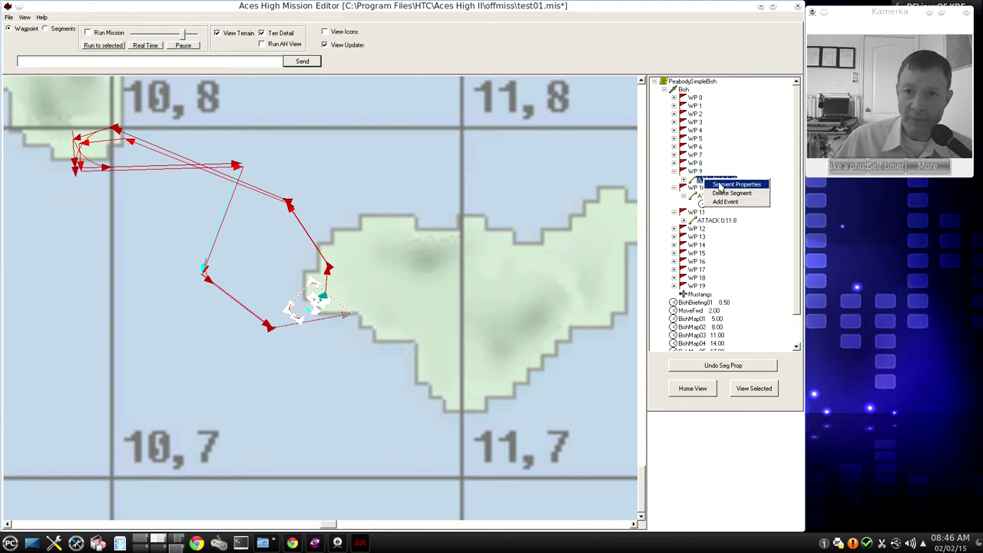
left_click(723, 185)
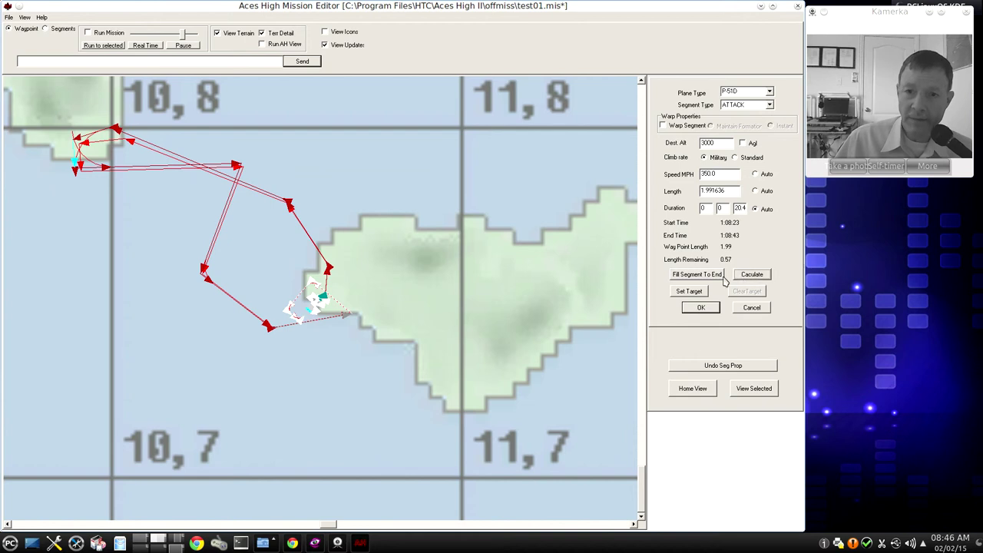
left_click(707, 310)
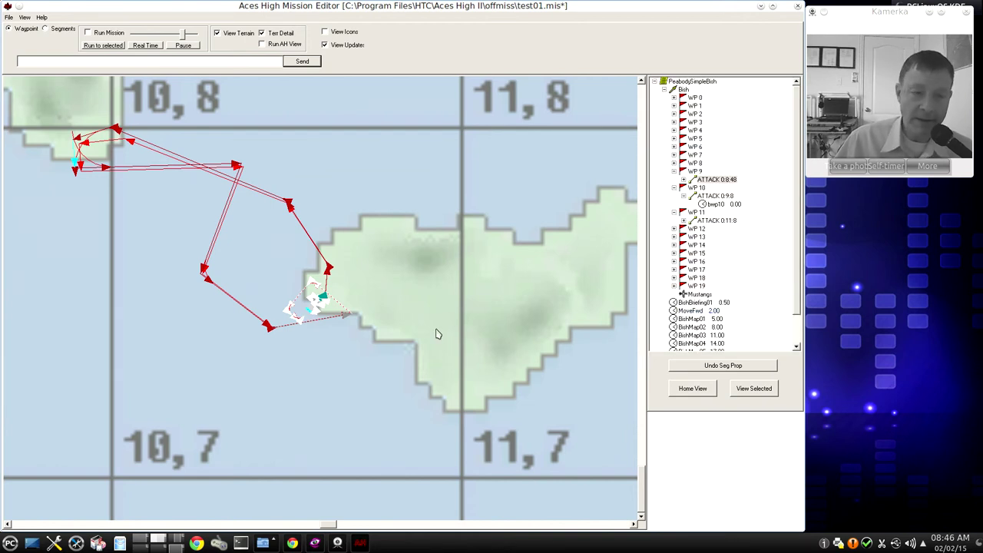
left_click(10, 18)
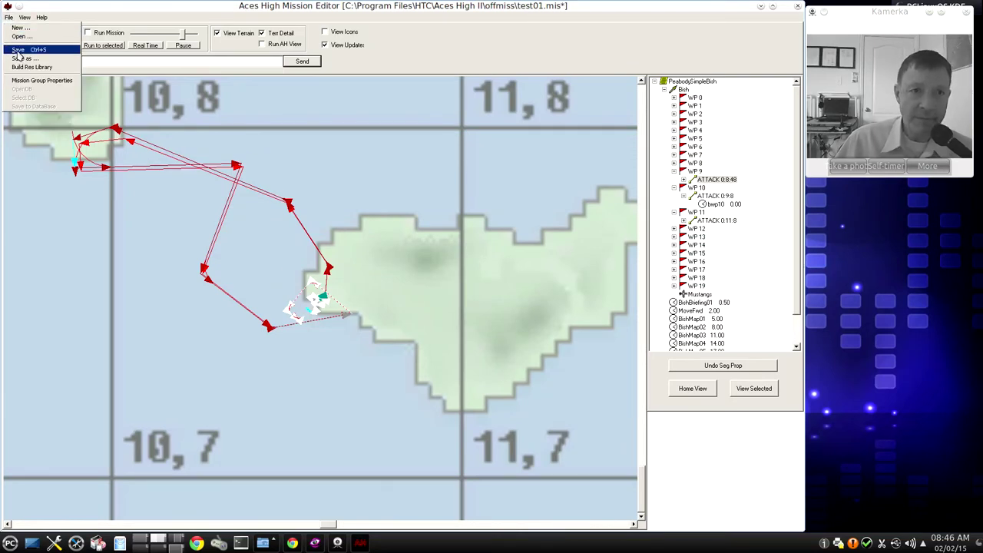
left_click(19, 50)
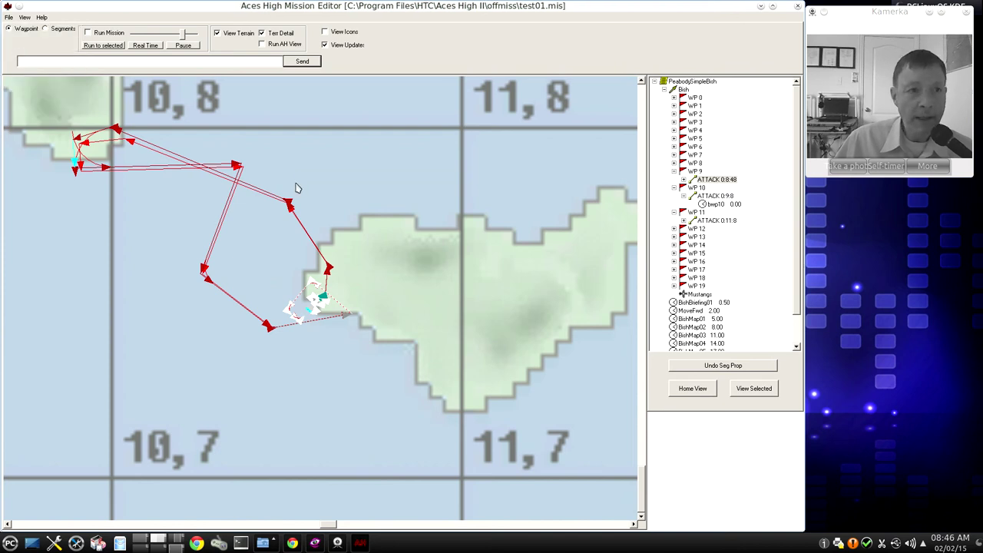